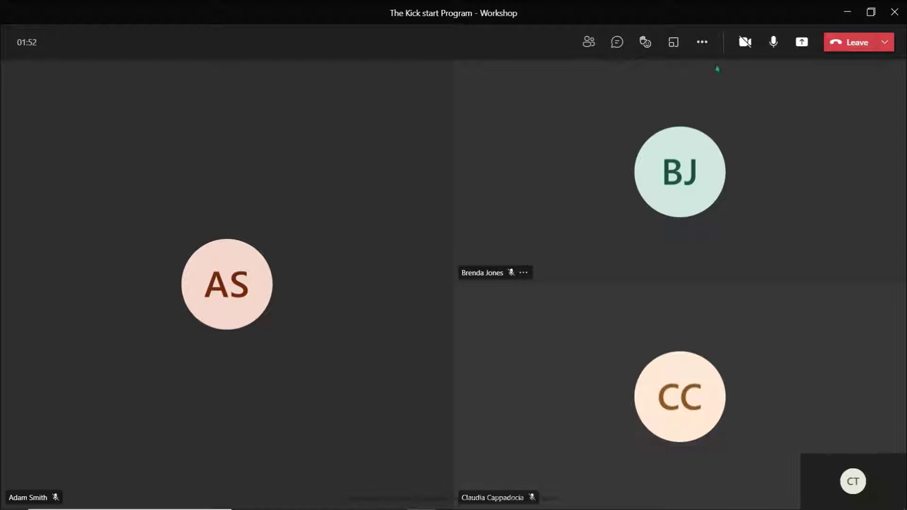
Step: Start live transcription of the workshop meeting and mute your microphone
click(702, 43)
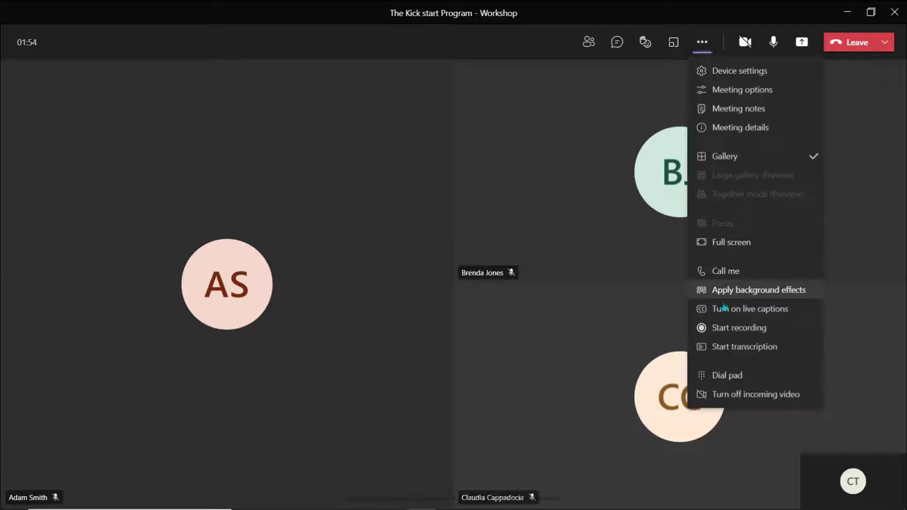
click(738, 347)
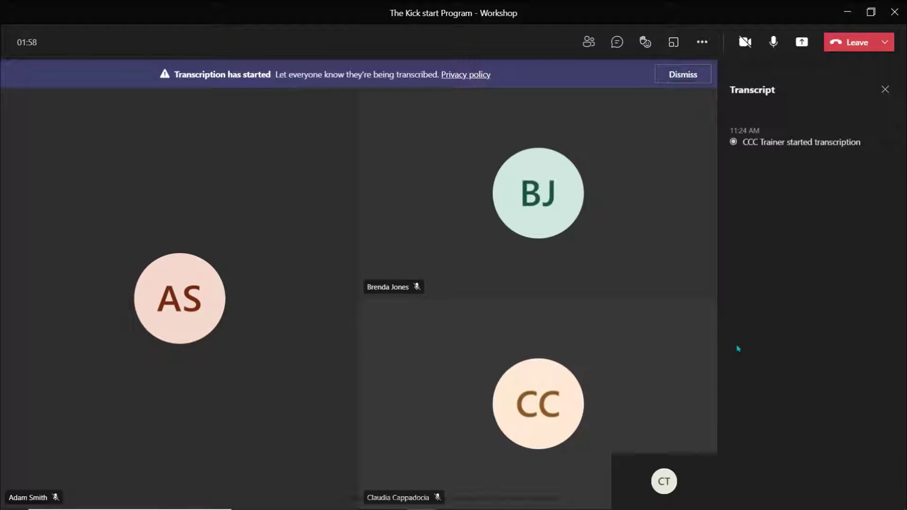
click(773, 41)
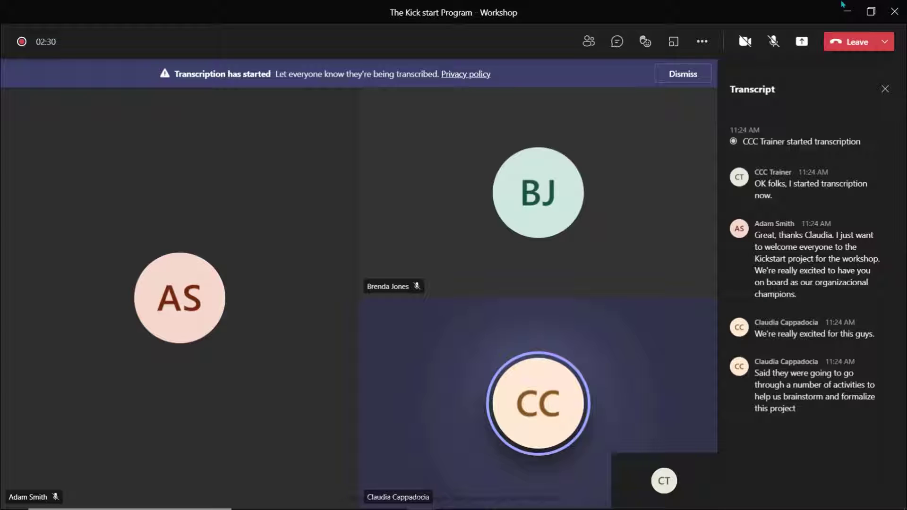
click(702, 42)
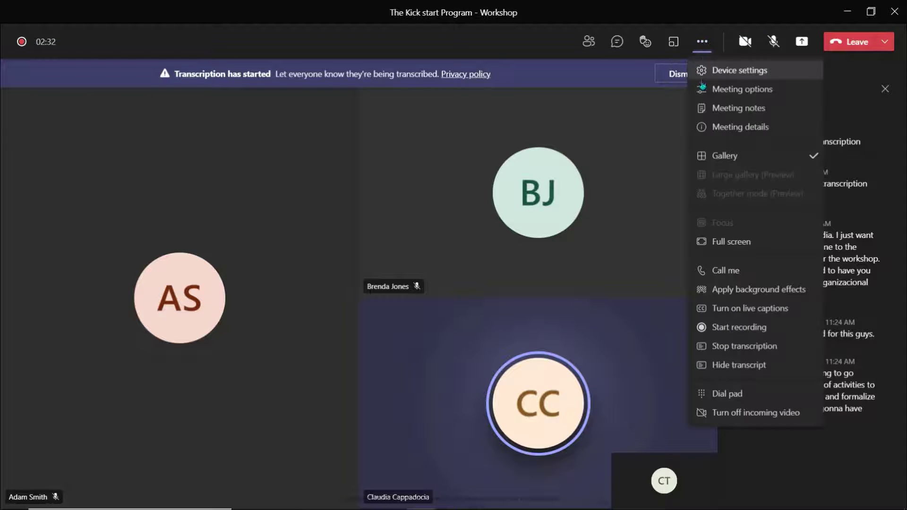
click(739, 364)
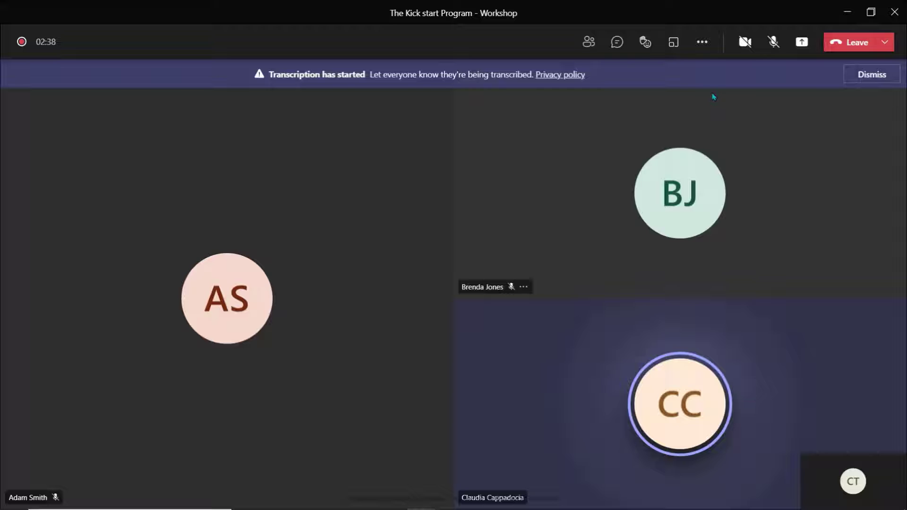
click(702, 41)
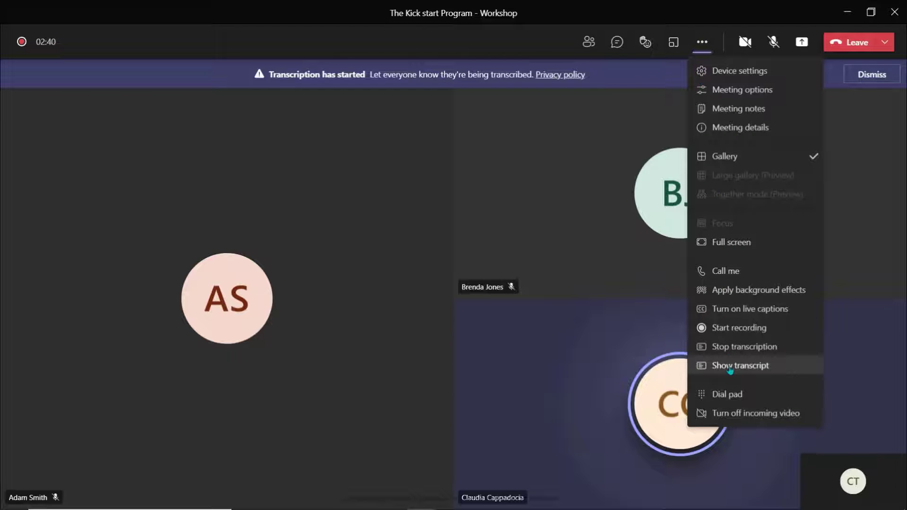
click(731, 367)
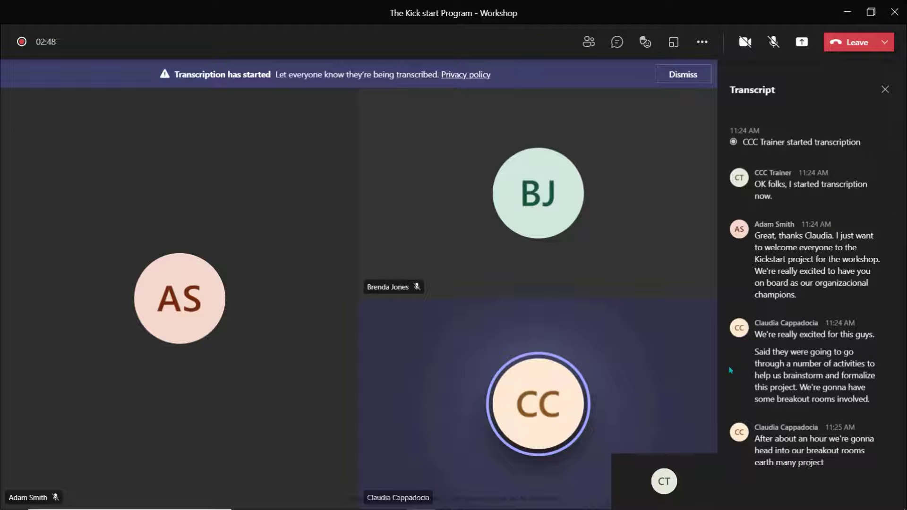
Step: Stop the meeting transcription and close the transcript panel
click(702, 42)
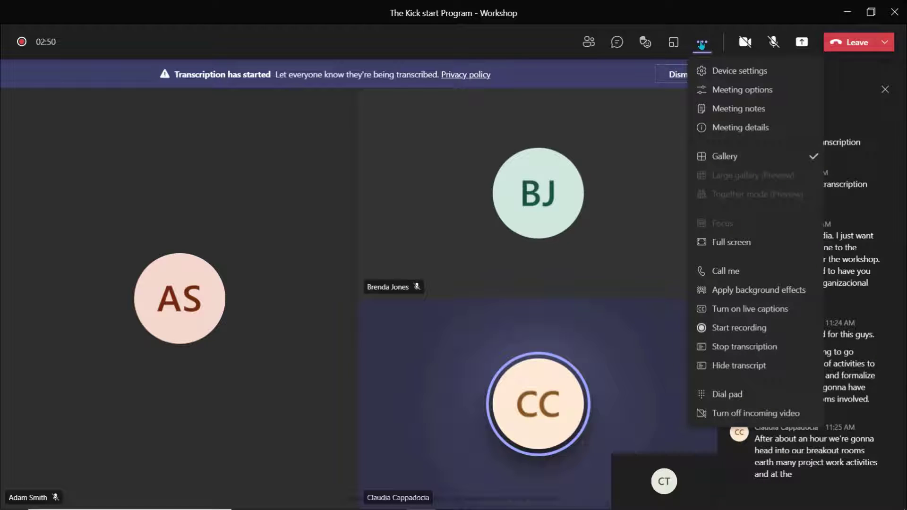
click(721, 348)
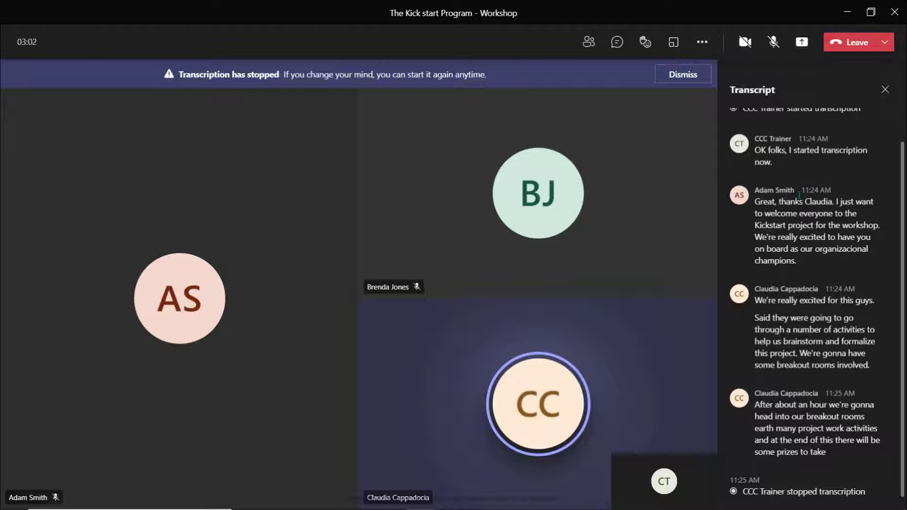
click(885, 92)
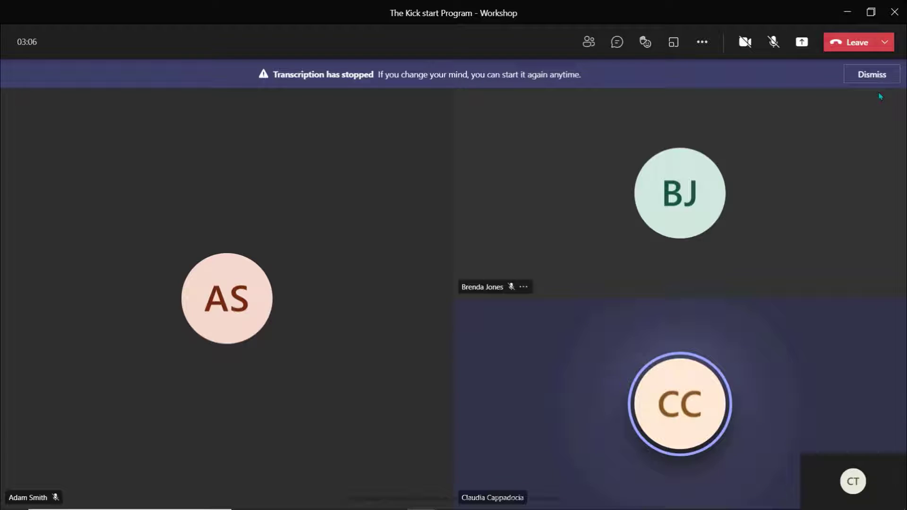
Step: End the workshop meeting for everyone
click(885, 41)
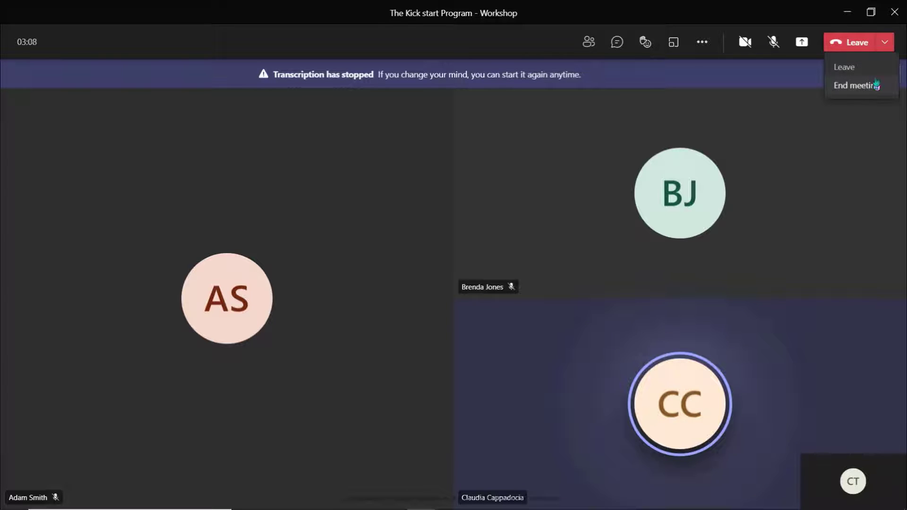
click(857, 85)
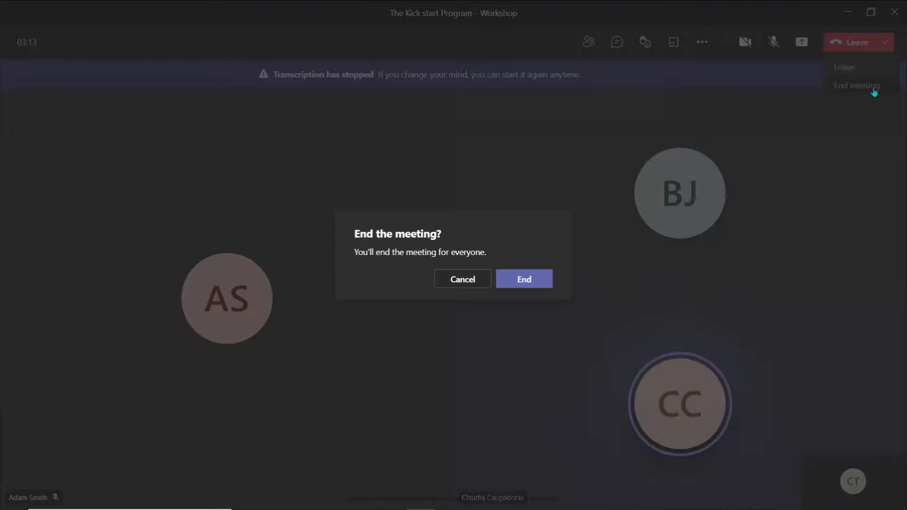
click(548, 282)
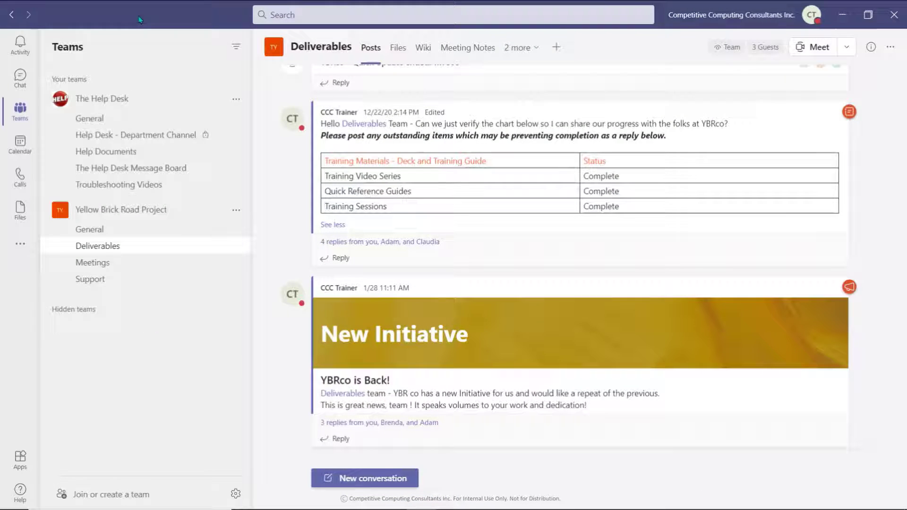
Step: Open the Meeting Transcript card in The Kick start Program - Workshop chat
click(20, 78)
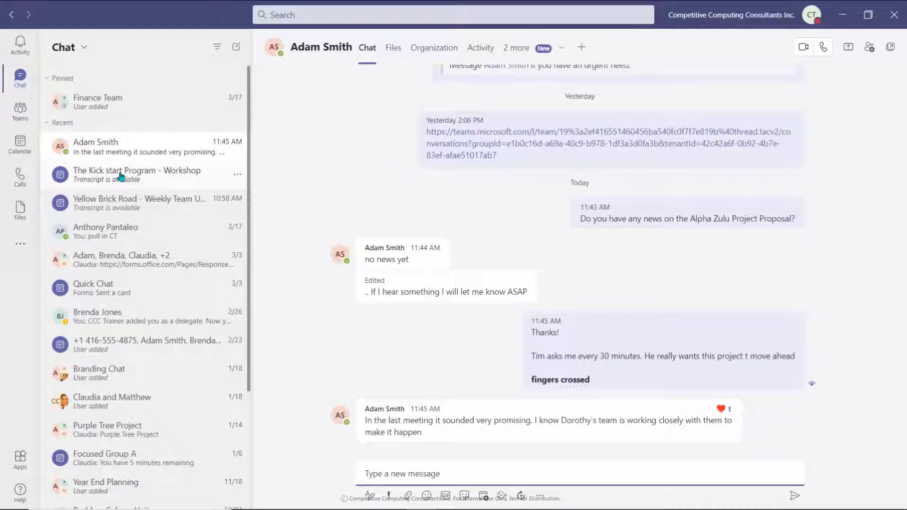
click(120, 174)
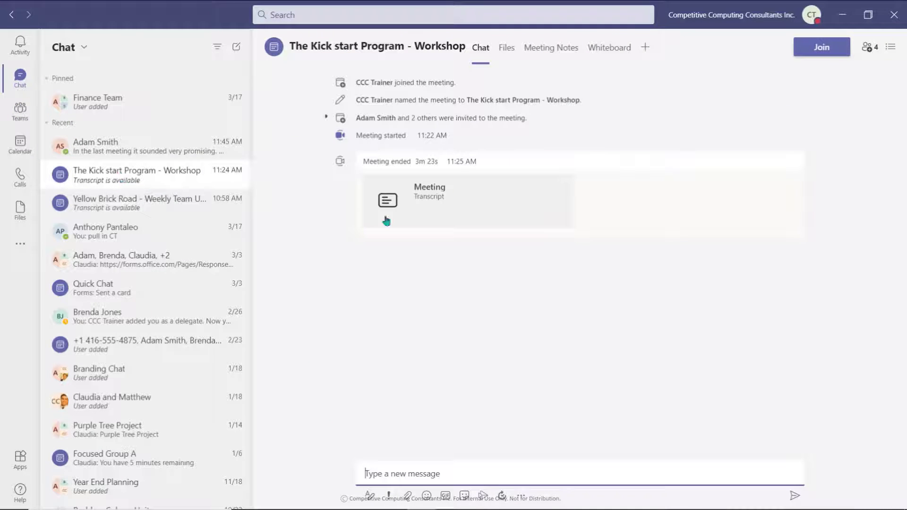
click(416, 204)
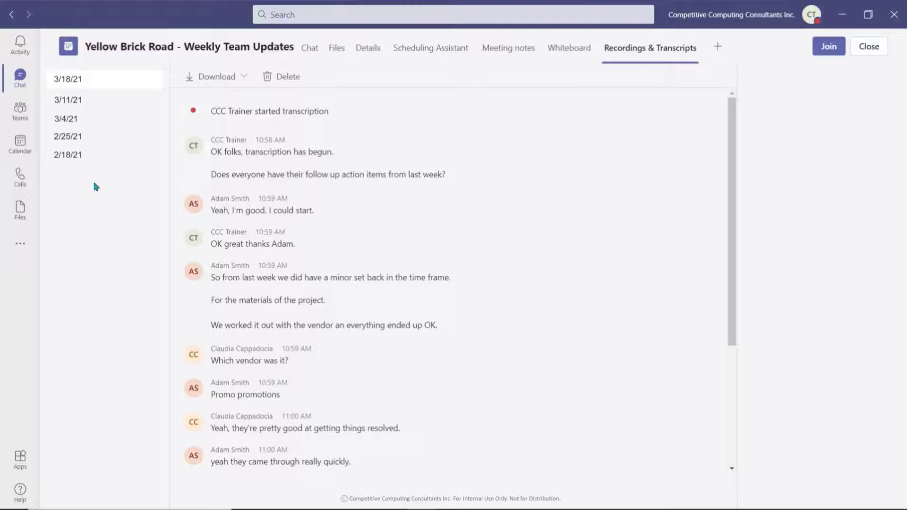
Step: Download the 2/18/21 transcript as .docx and delete the L&D Team meeting transcript
click(91, 160)
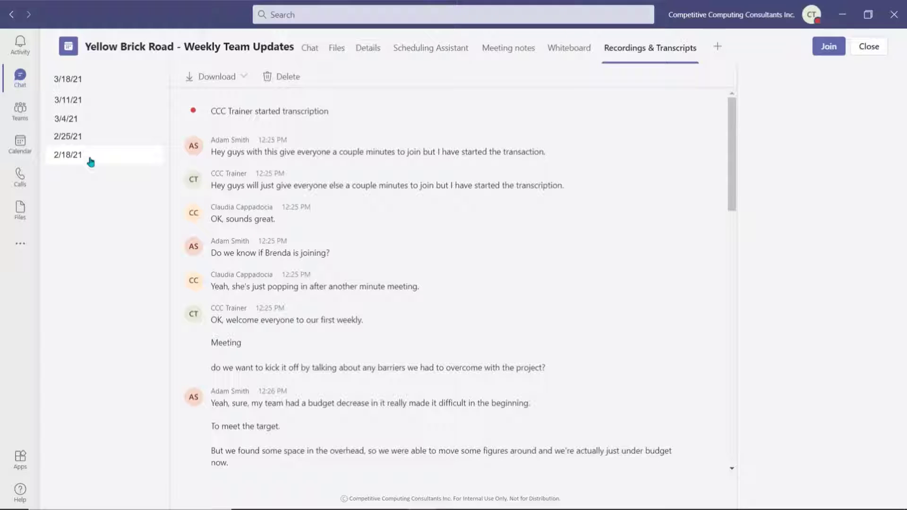
click(241, 76)
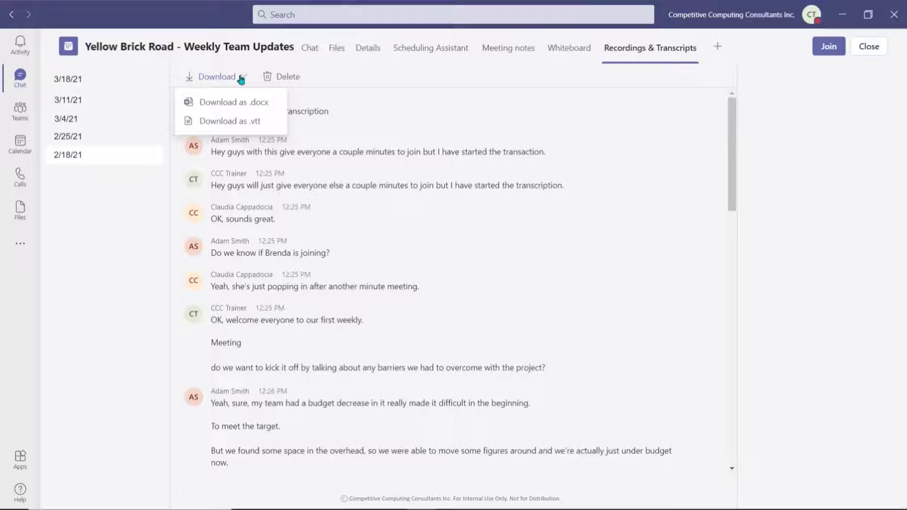
click(273, 103)
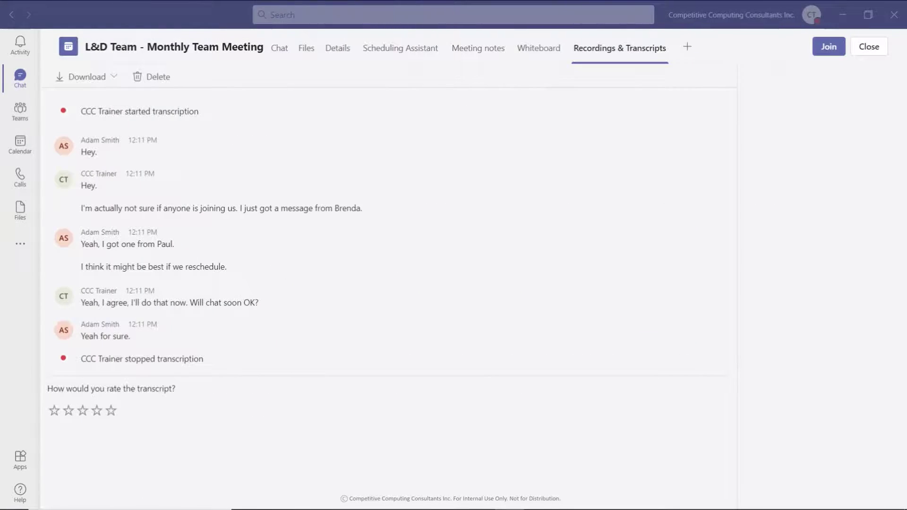
click(165, 77)
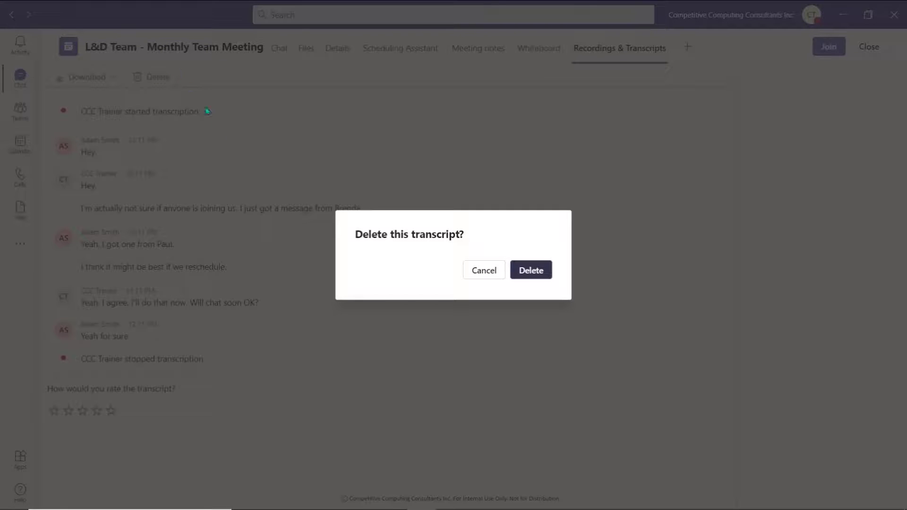
click(532, 271)
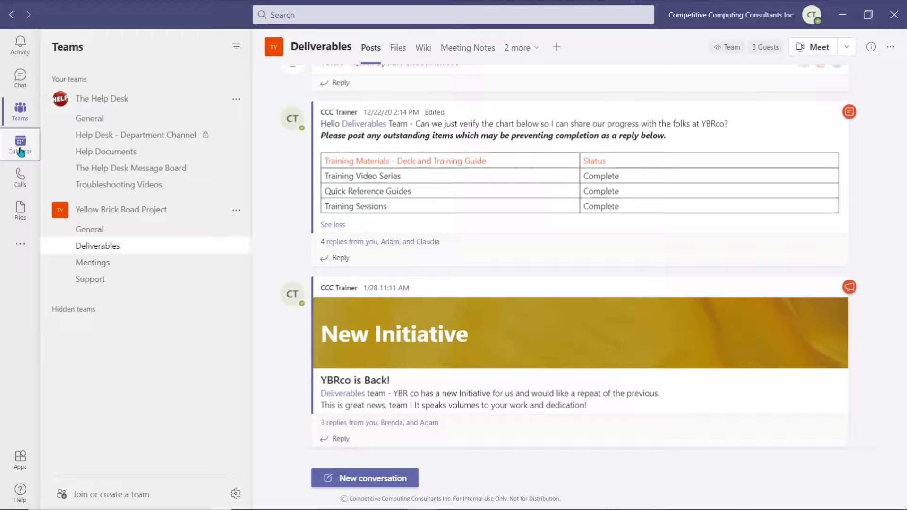
Step: Open the Yellow Brick Road - Weekly Team Updates event from the calendar and view its transcript
click(20, 145)
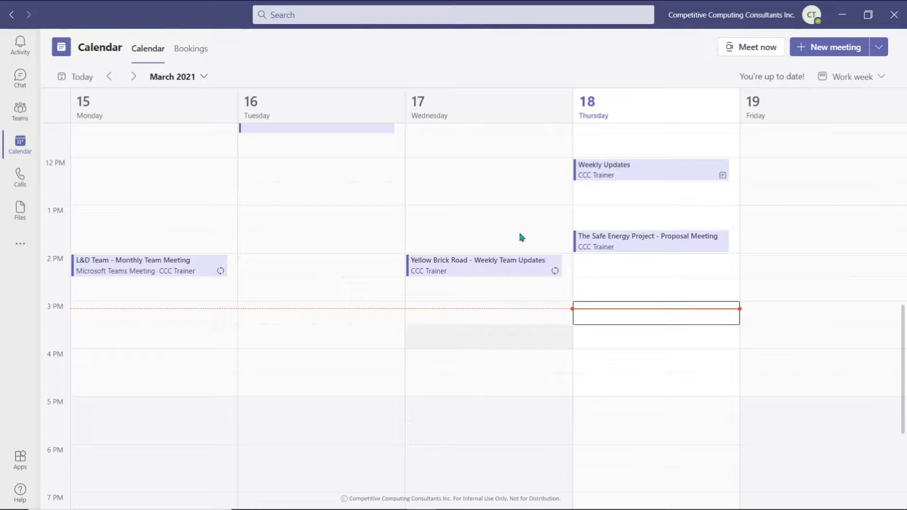
double_click(515, 268)
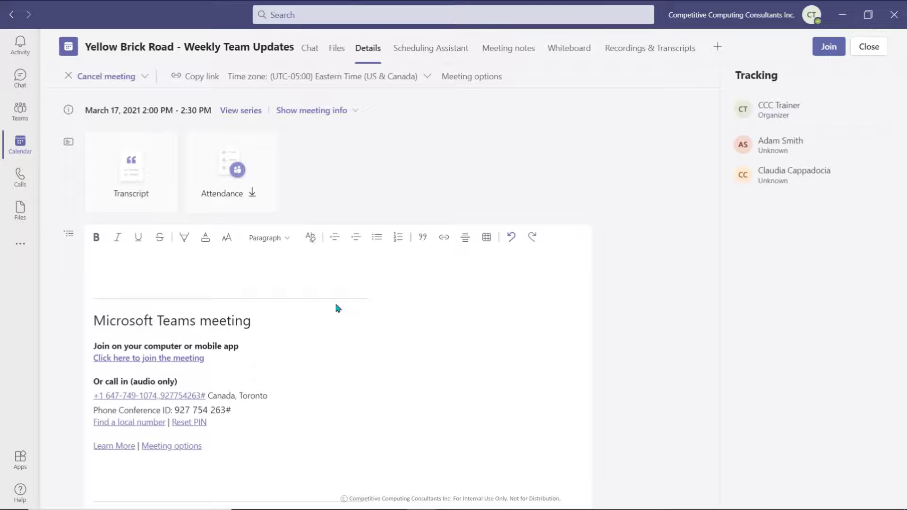
click(154, 196)
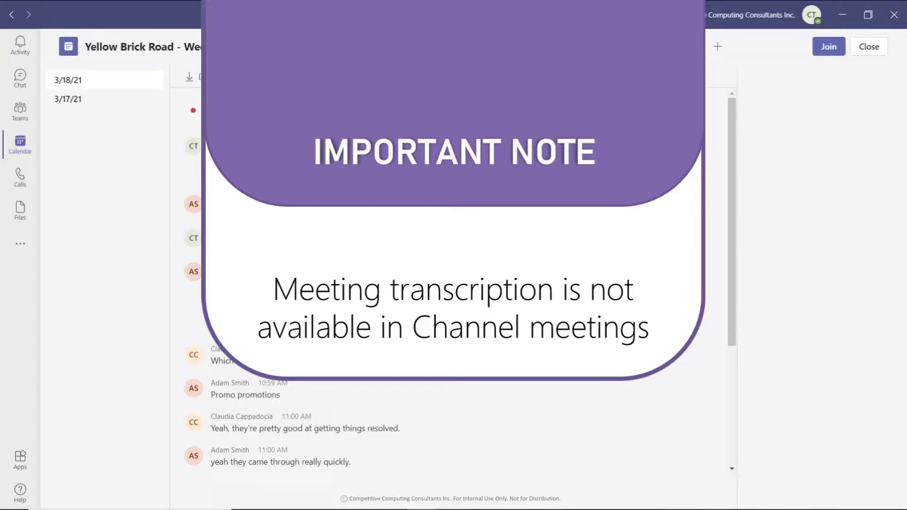
drag(733, 192, 752, 237)
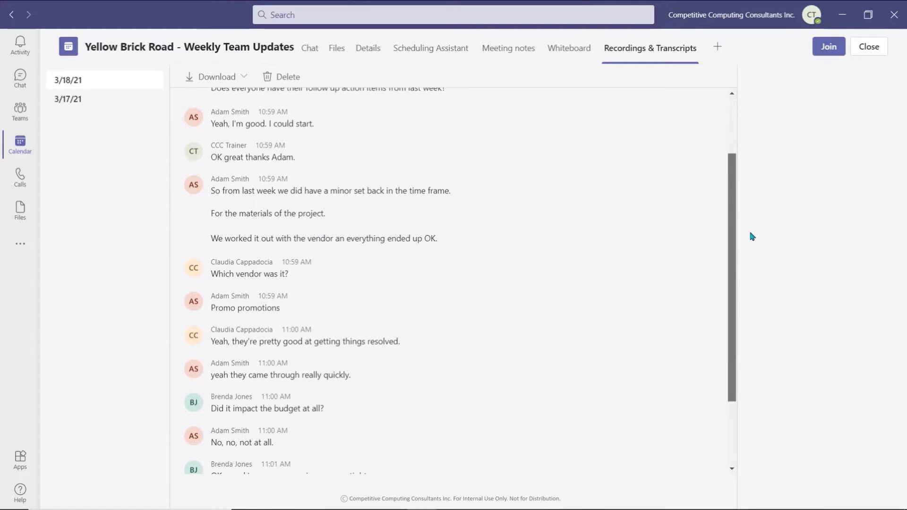